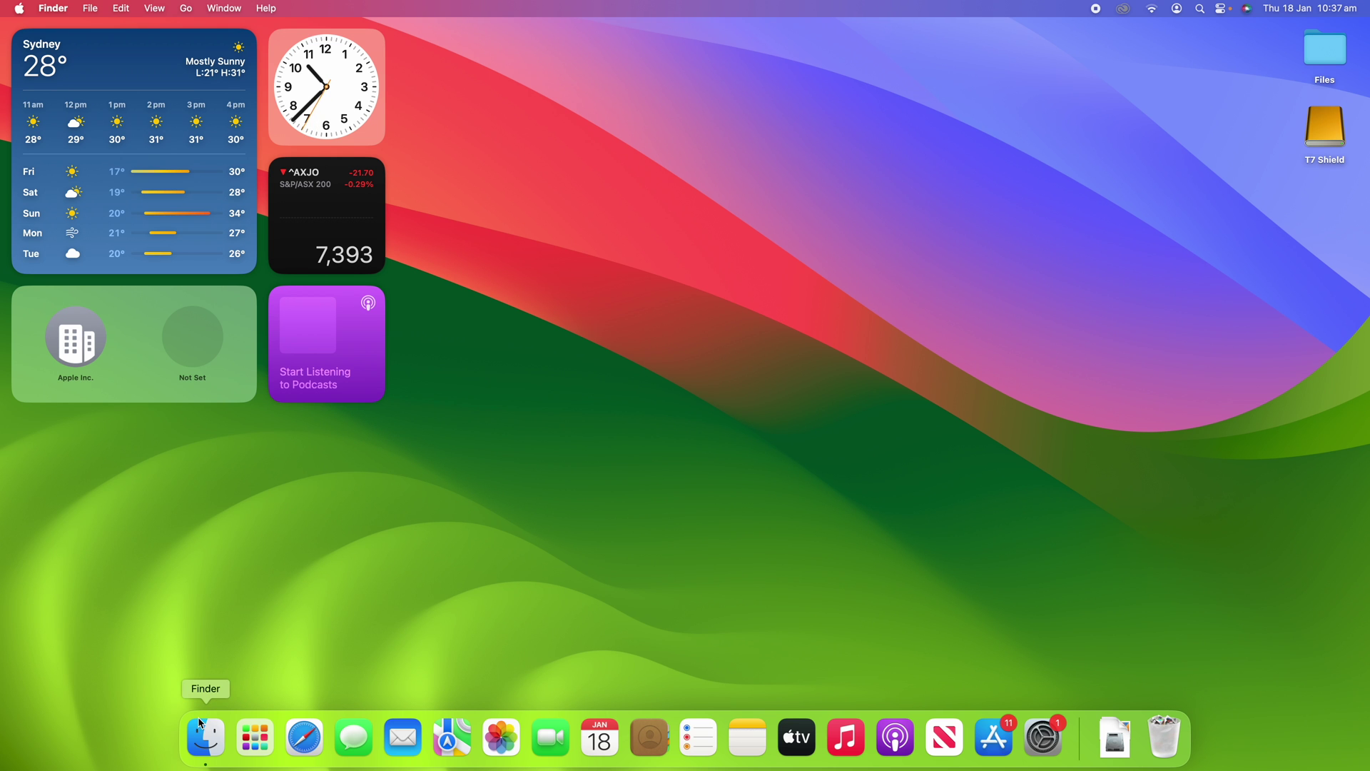
Step: Open a new Finder window from the Dock, showing the Recent files
{"action": "left_click", "coordinate": [205, 745]}
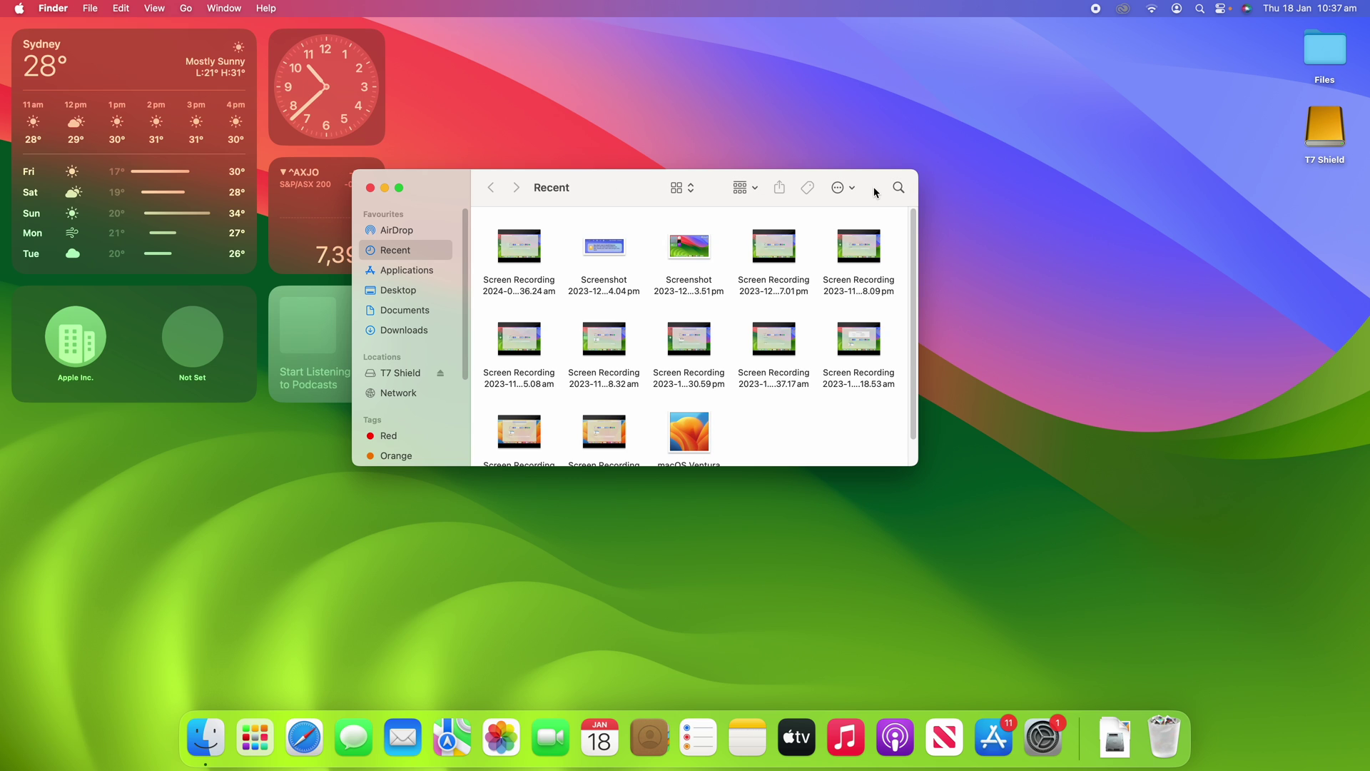
Step: In Applications, scroll to Microsoft Word and Command-drag its icon into the Finder toolbar
{"action": "left_click", "coordinate": [441, 276]}
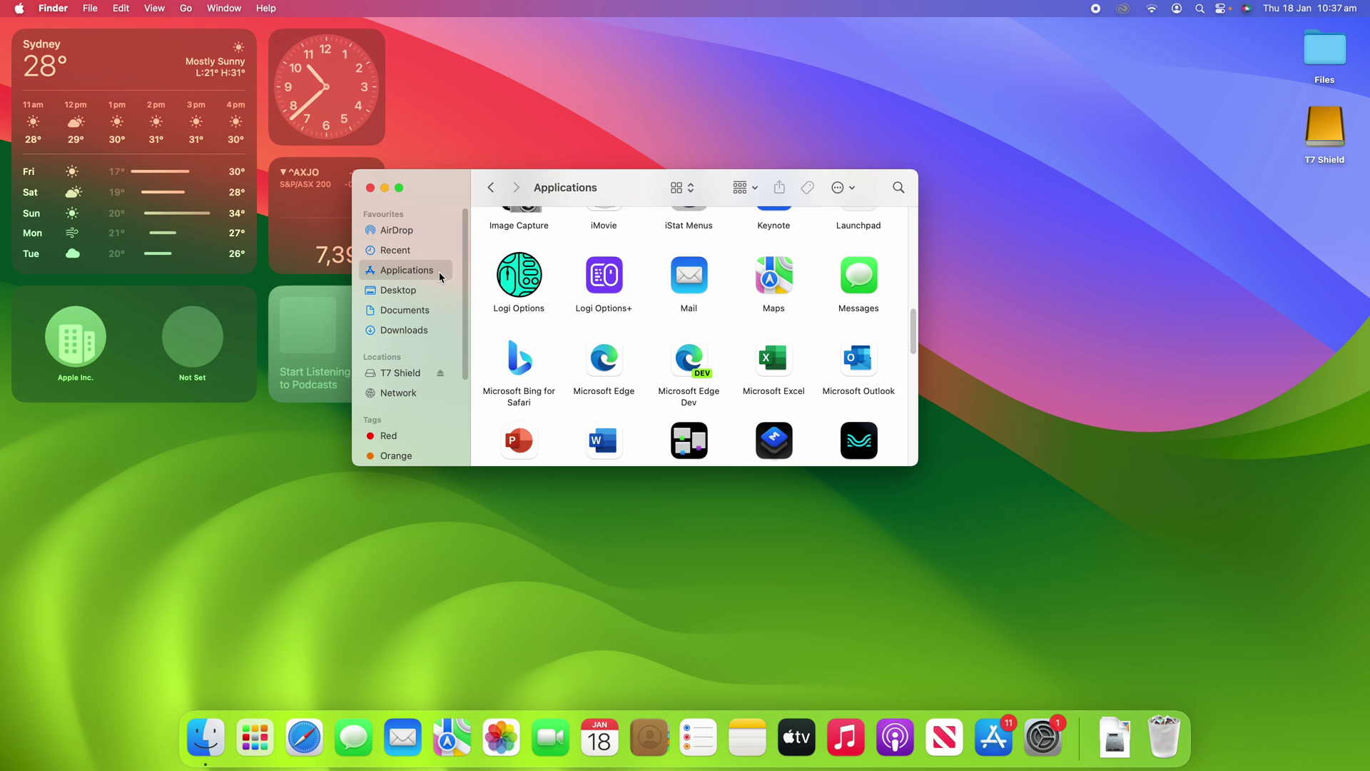
{"action": "scroll", "coordinate": [536, 278], "scroll_direction": "down", "scroll_amount": 5}
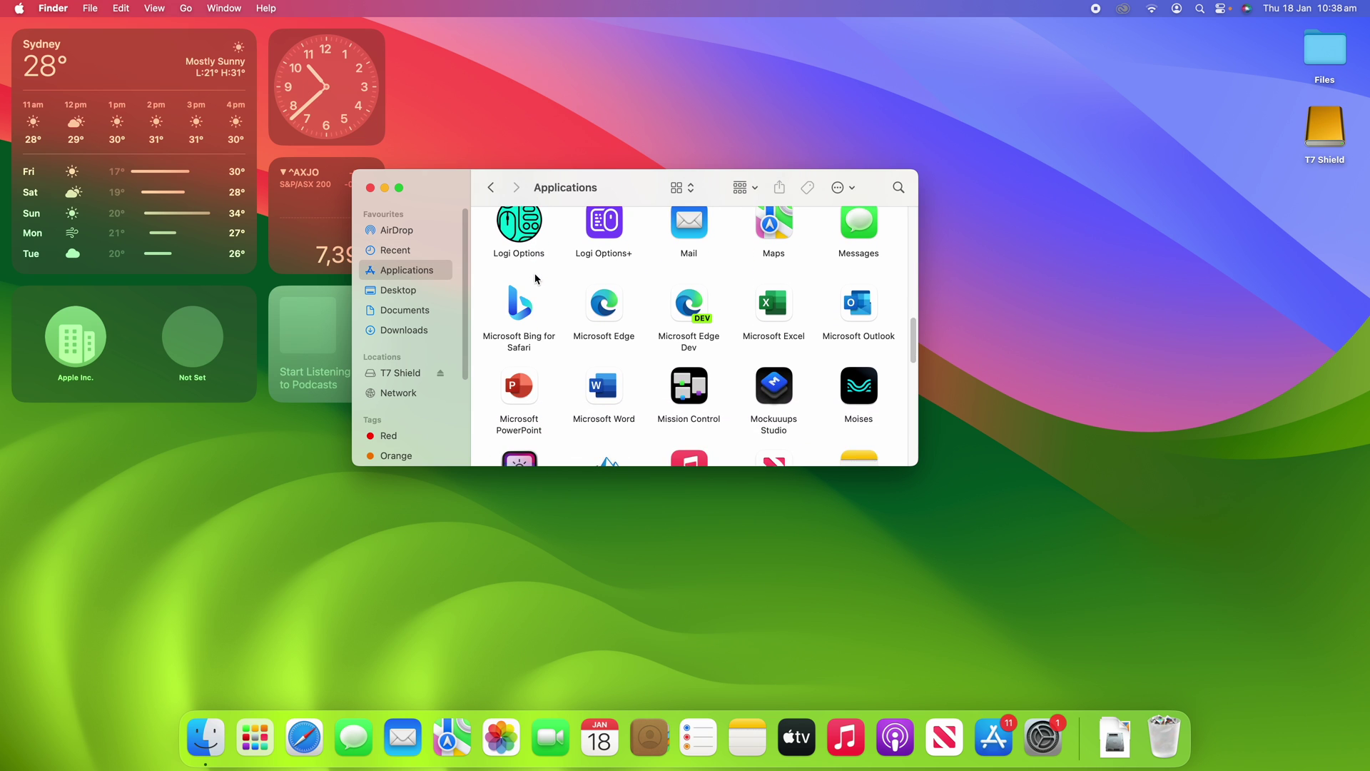
{"action": "scroll", "coordinate": [537, 280], "scroll_direction": "down", "scroll_amount": 1}
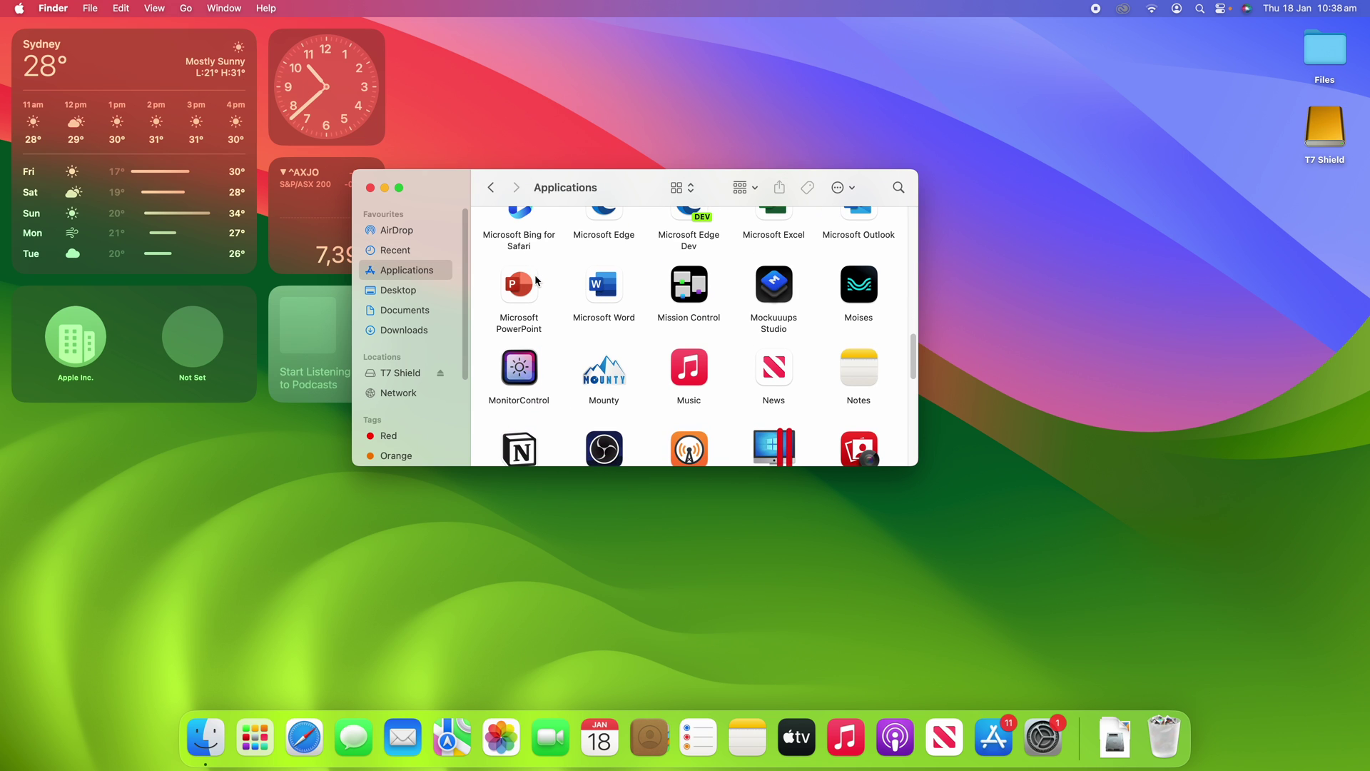
{"action": "double_click", "coordinate": [612, 295]}
{"action": "scroll", "coordinate": [634, 294], "scroll_direction": "down", "scroll_amount": 1}
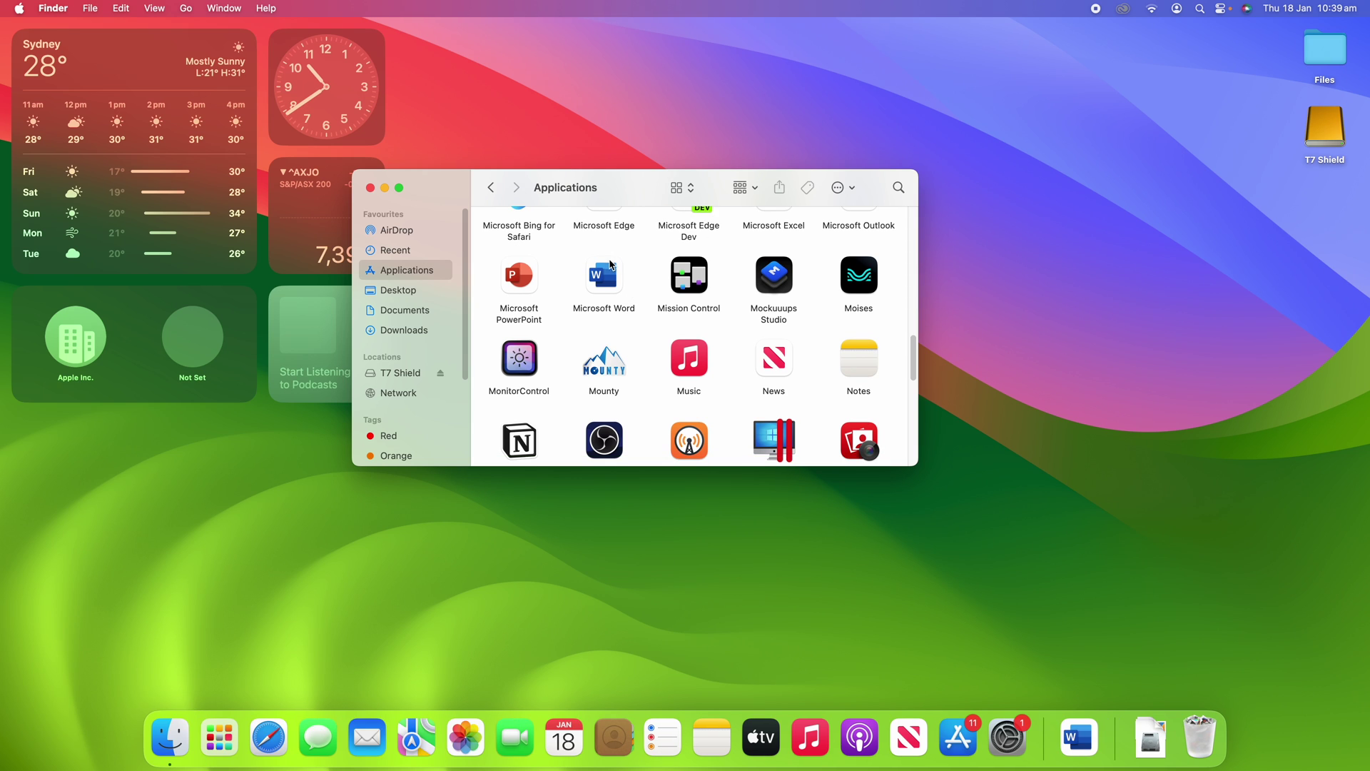
{"action": "left_click_drag", "start_coordinate": [603, 286], "coordinate": [720, 190]}
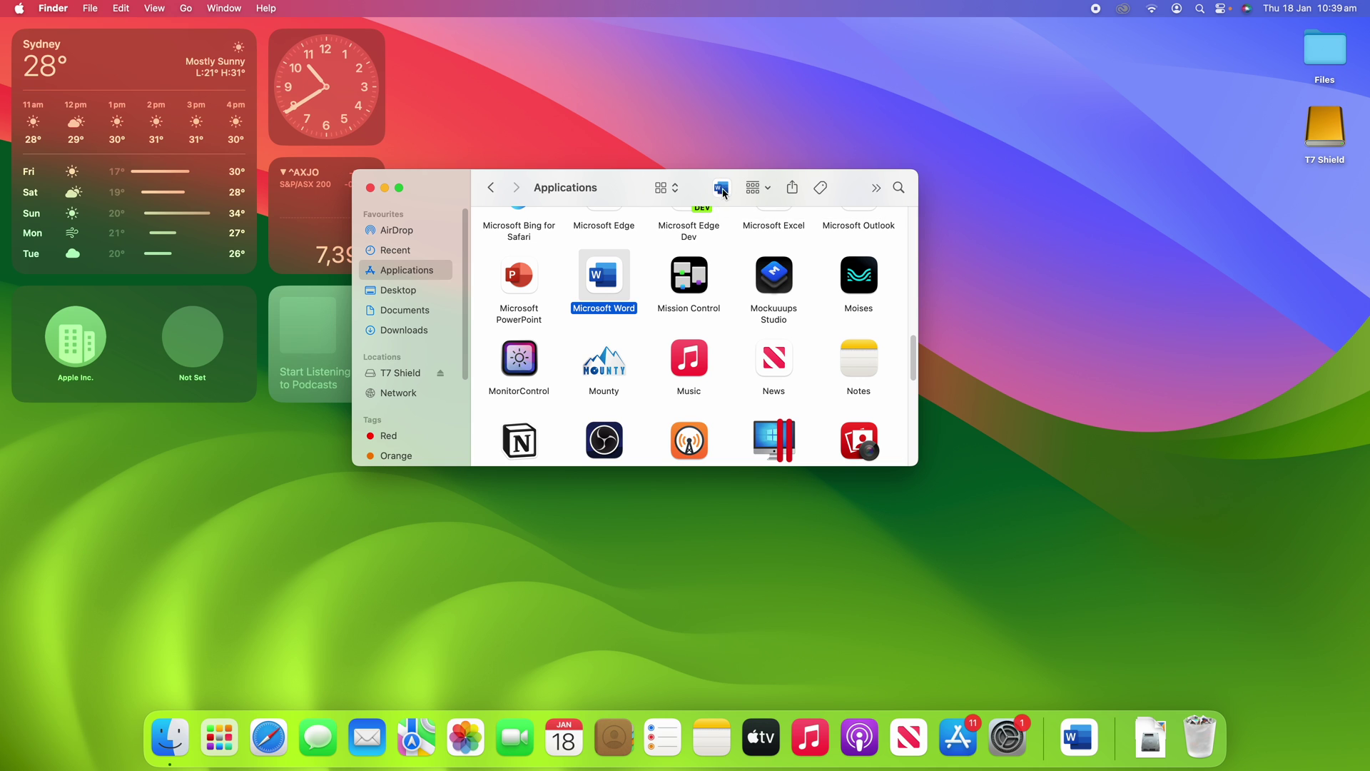
Step: Launch Microsoft Word from the new toolbar shortcut, then quit it with Cmd+Q
{"action": "left_click", "coordinate": [660, 260]}
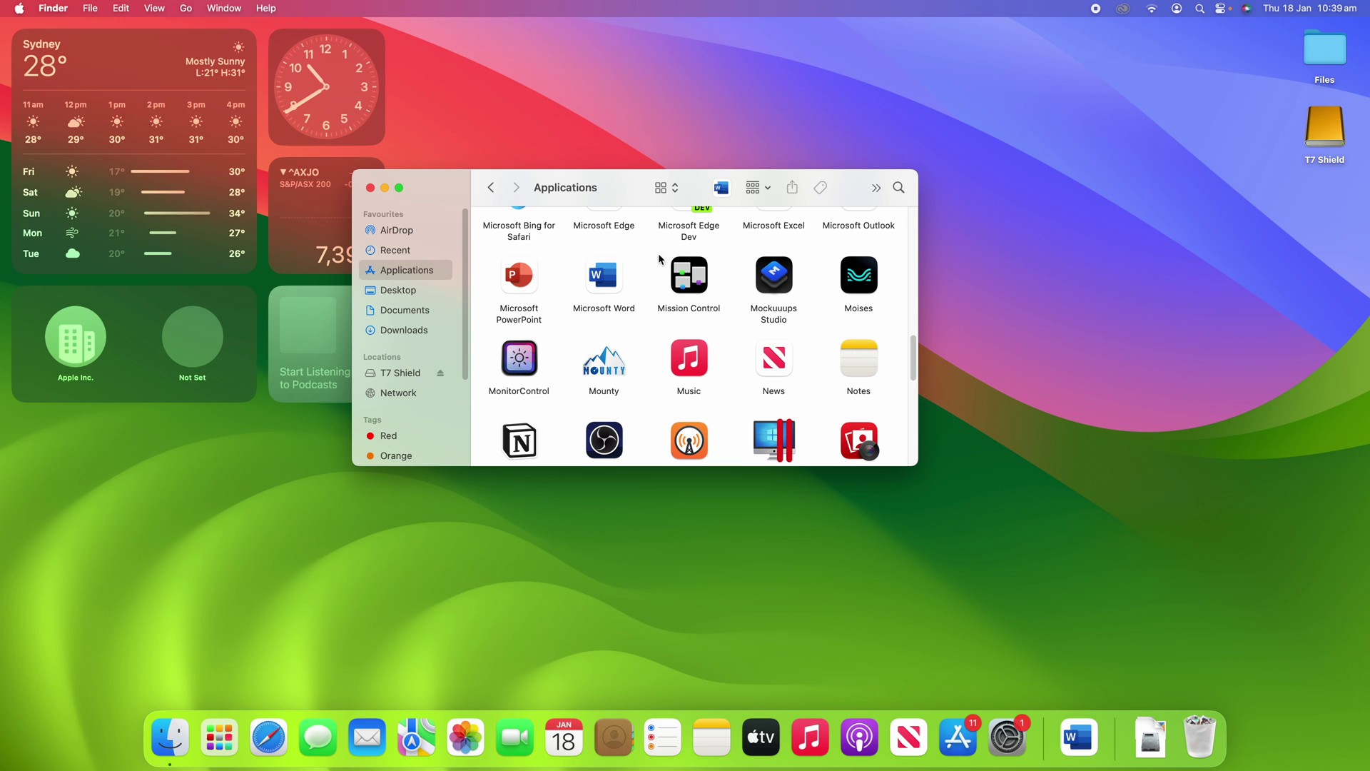
{"action": "left_click", "coordinate": [722, 188]}
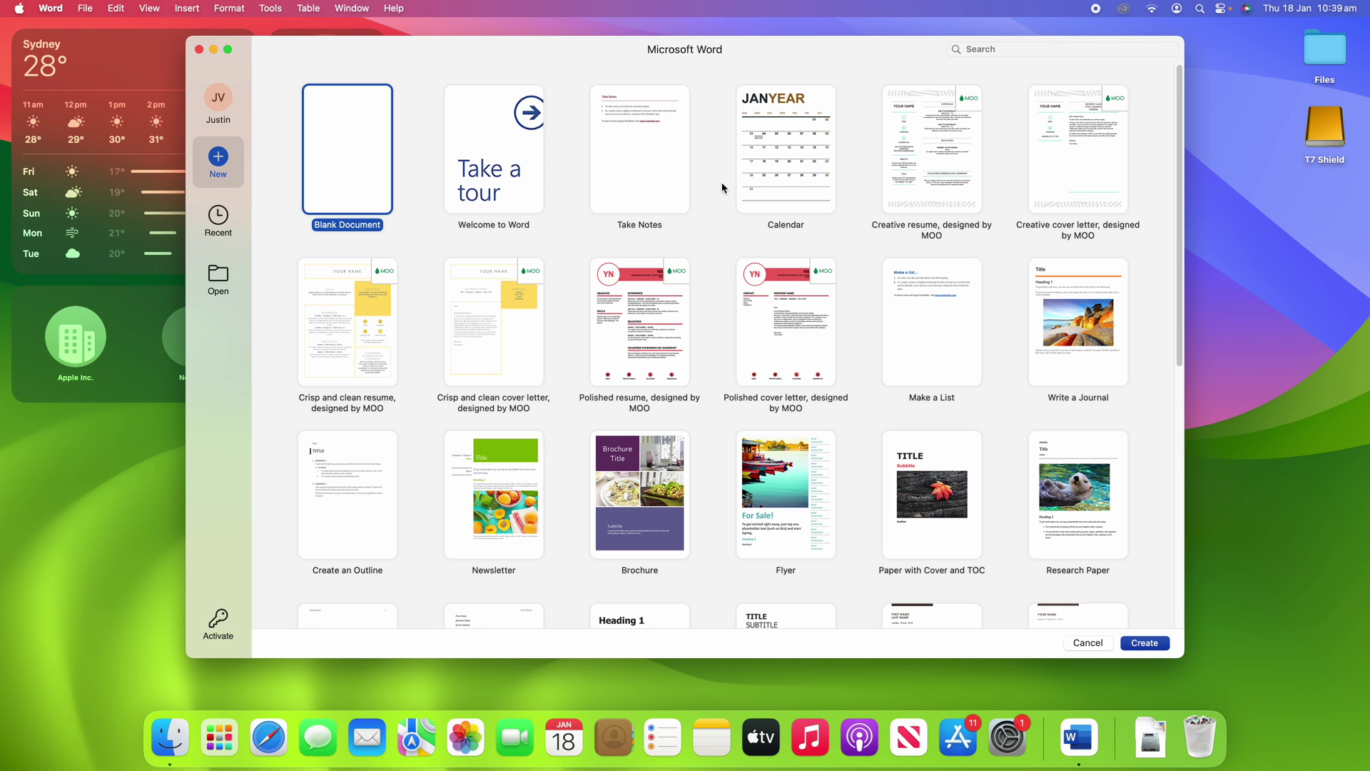
{"action": "key", "text": "super+q"}
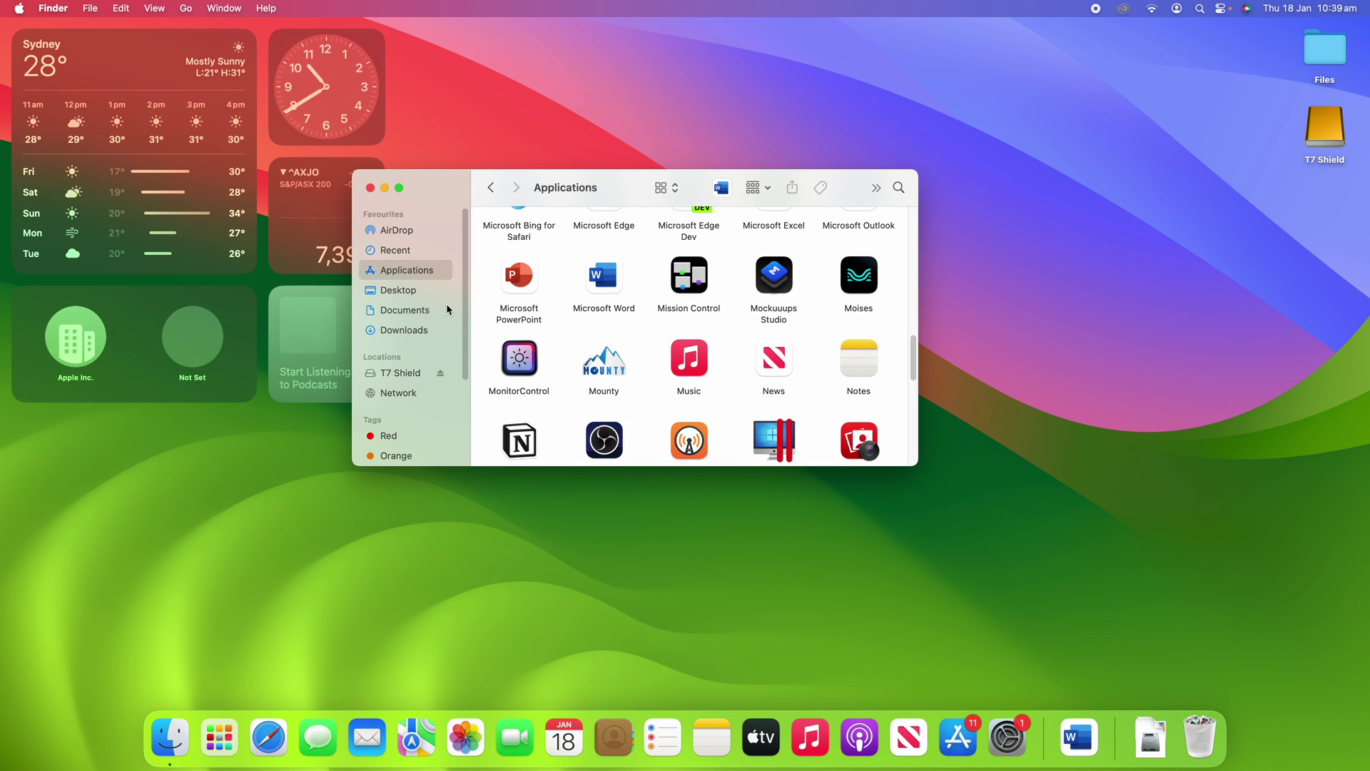
Step: Browse Desktop, Documents and Downloads, relaunch Word from the toolbar, then return to Applications
{"action": "left_click", "coordinate": [414, 292]}
{"action": "left_click", "coordinate": [415, 314]}
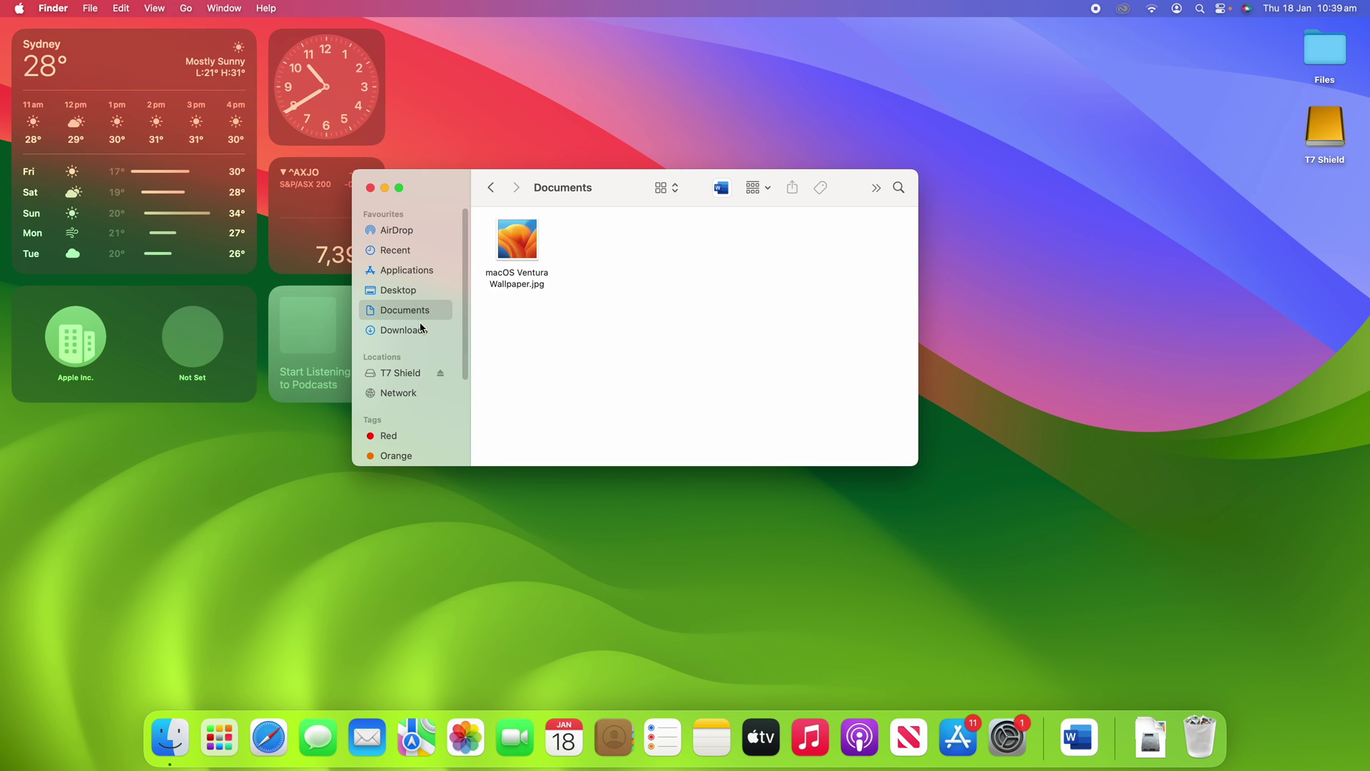
{"action": "left_click", "coordinate": [404, 330]}
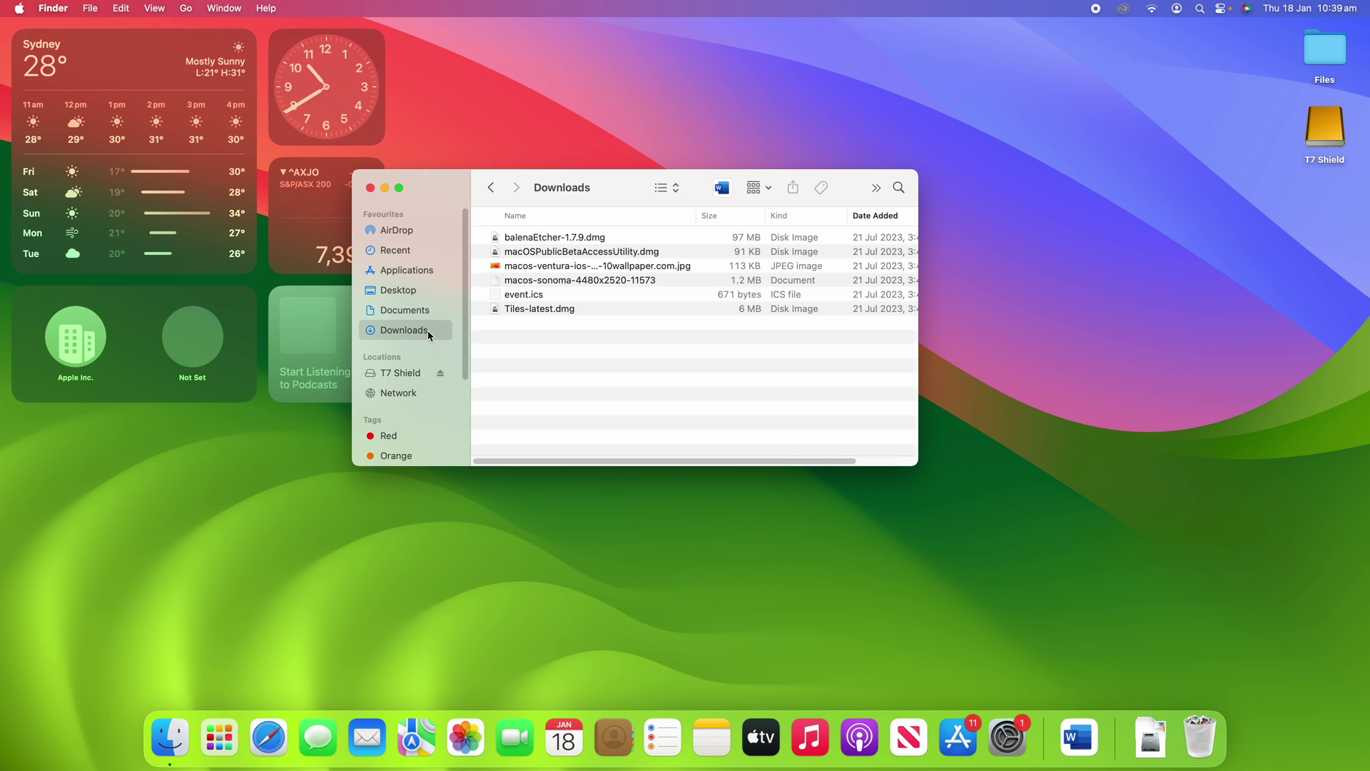
{"action": "left_click", "coordinate": [721, 188]}
{"action": "left_click", "coordinate": [391, 291]}
{"action": "left_click", "coordinate": [410, 274]}
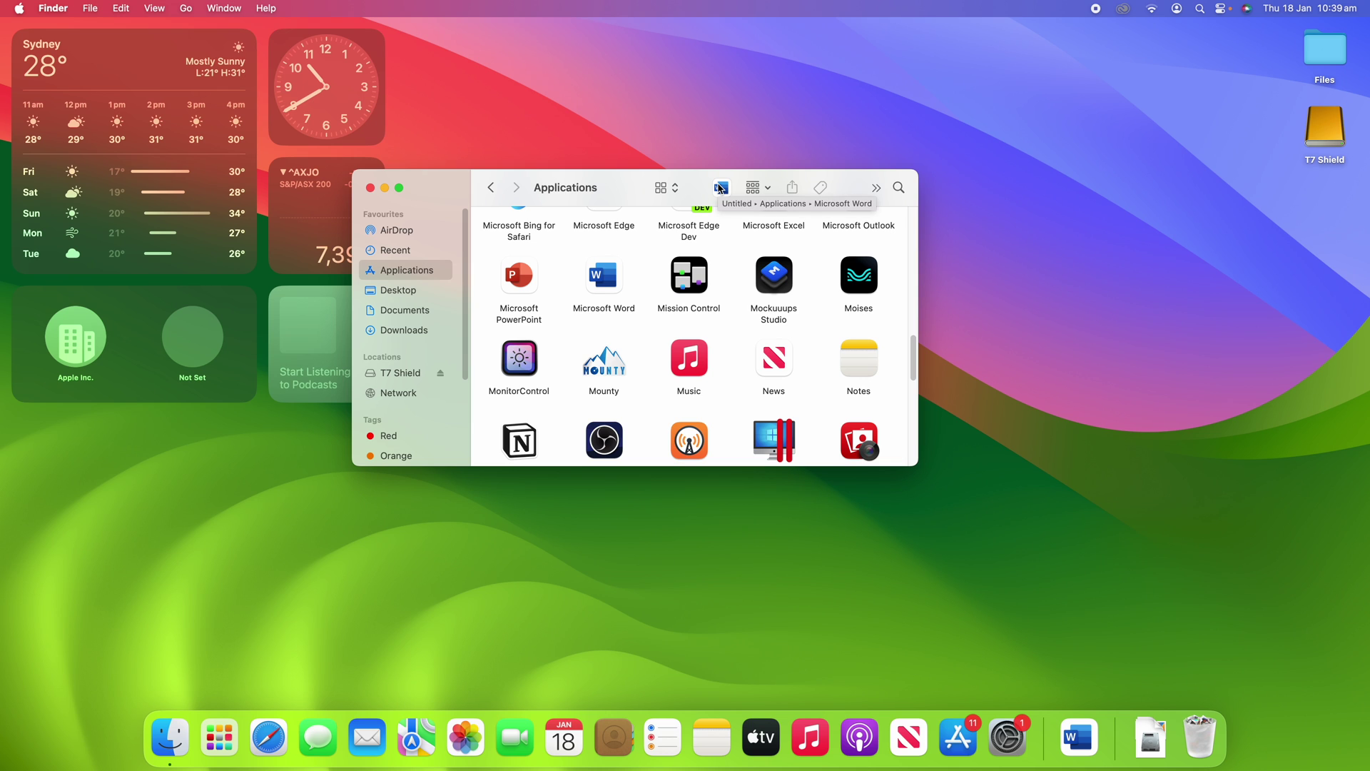
Step: Remove the Word toolbar shortcut and add the Screenshot file from Recent in its place
{"action": "left_click_drag", "start_coordinate": [721, 187], "coordinate": [721, 288]}
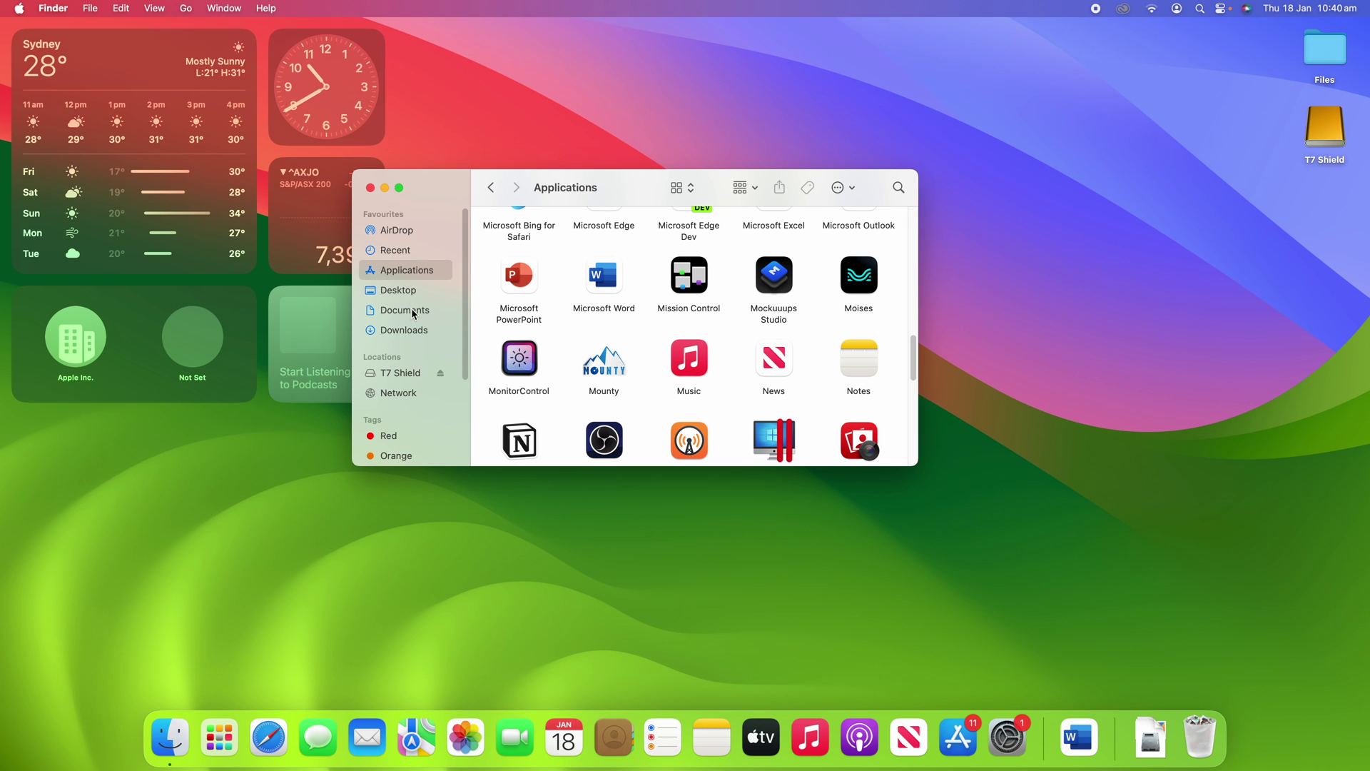
{"action": "left_click", "coordinate": [415, 248]}
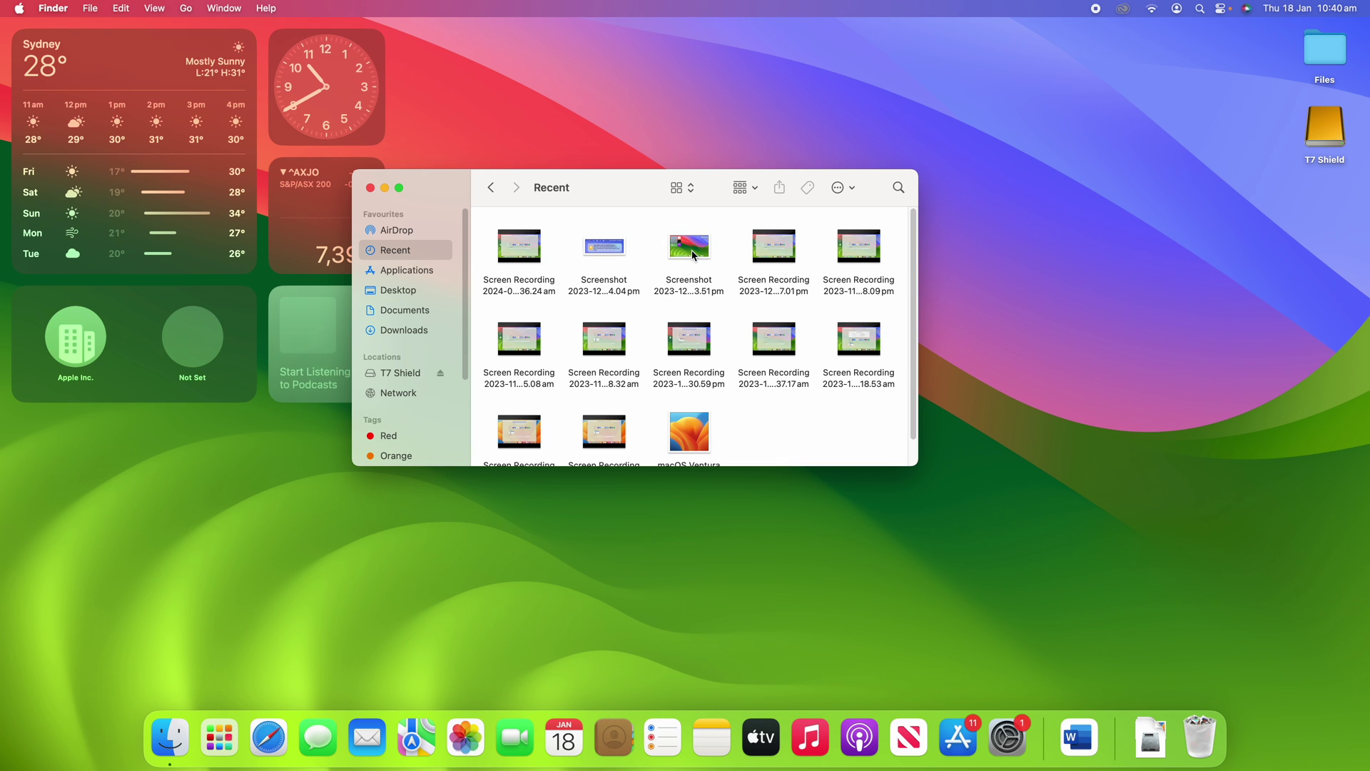
{"action": "left_click_drag", "start_coordinate": [692, 255], "coordinate": [702, 189]}
Step: Open the screenshot in Preview from its shortcut, close it, and drag the shortcut off the toolbar
{"action": "left_click", "coordinate": [702, 187]}
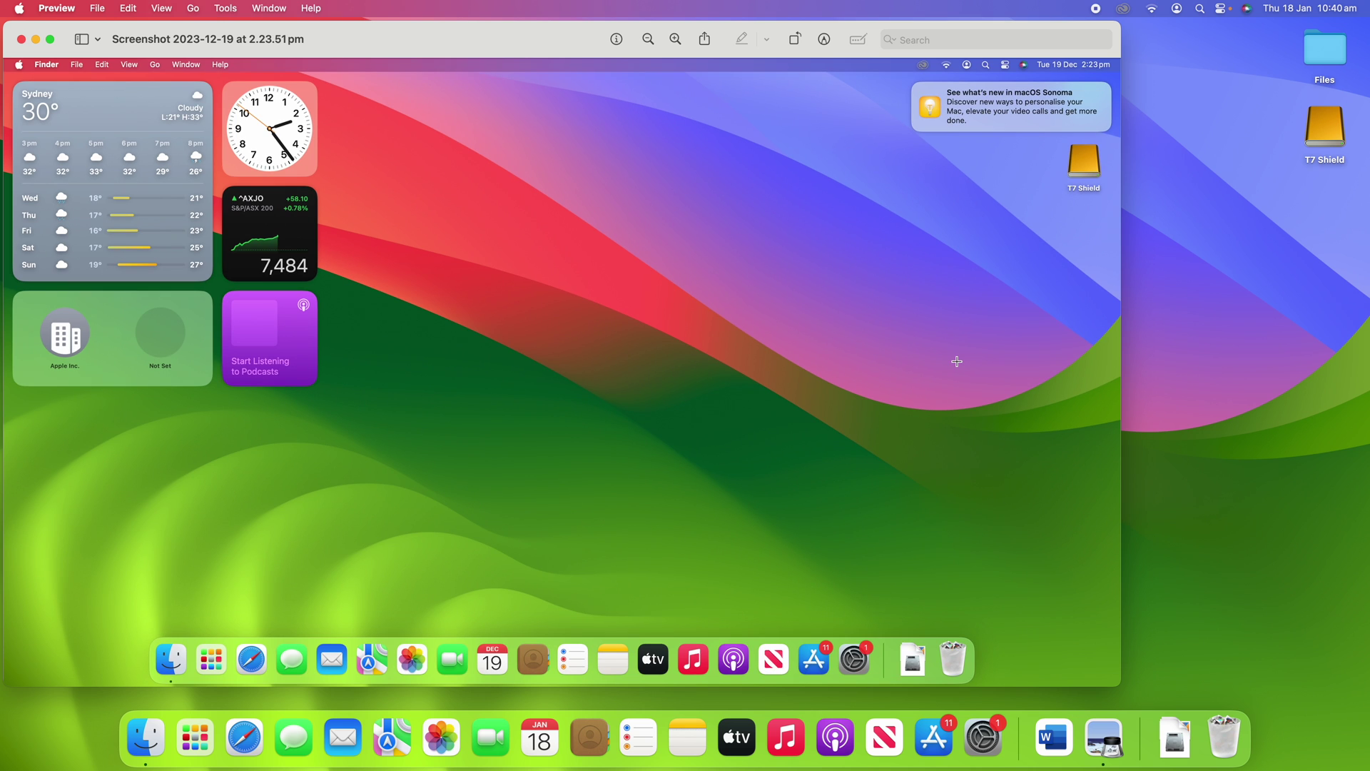
{"action": "key", "text": "super+w"}
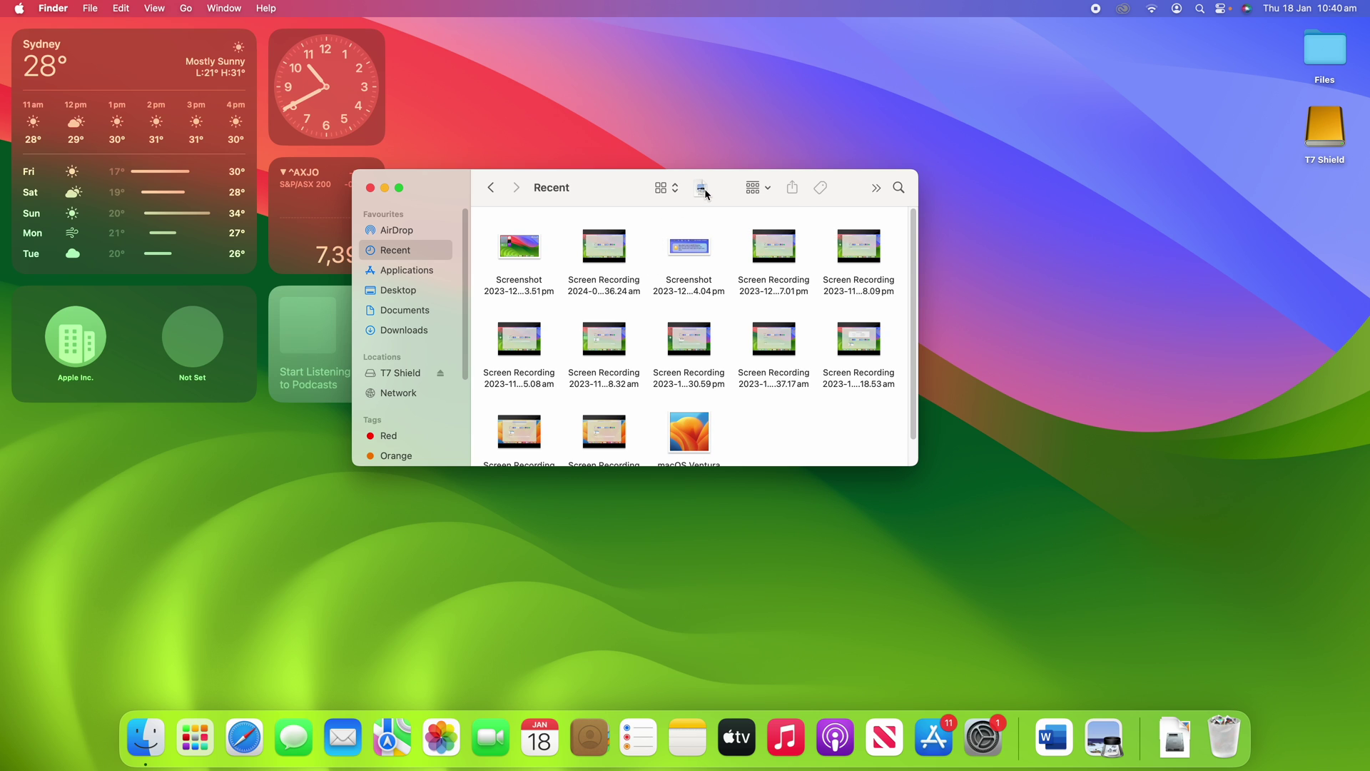
{"action": "left_click_drag", "start_coordinate": [703, 193], "coordinate": [712, 287]}
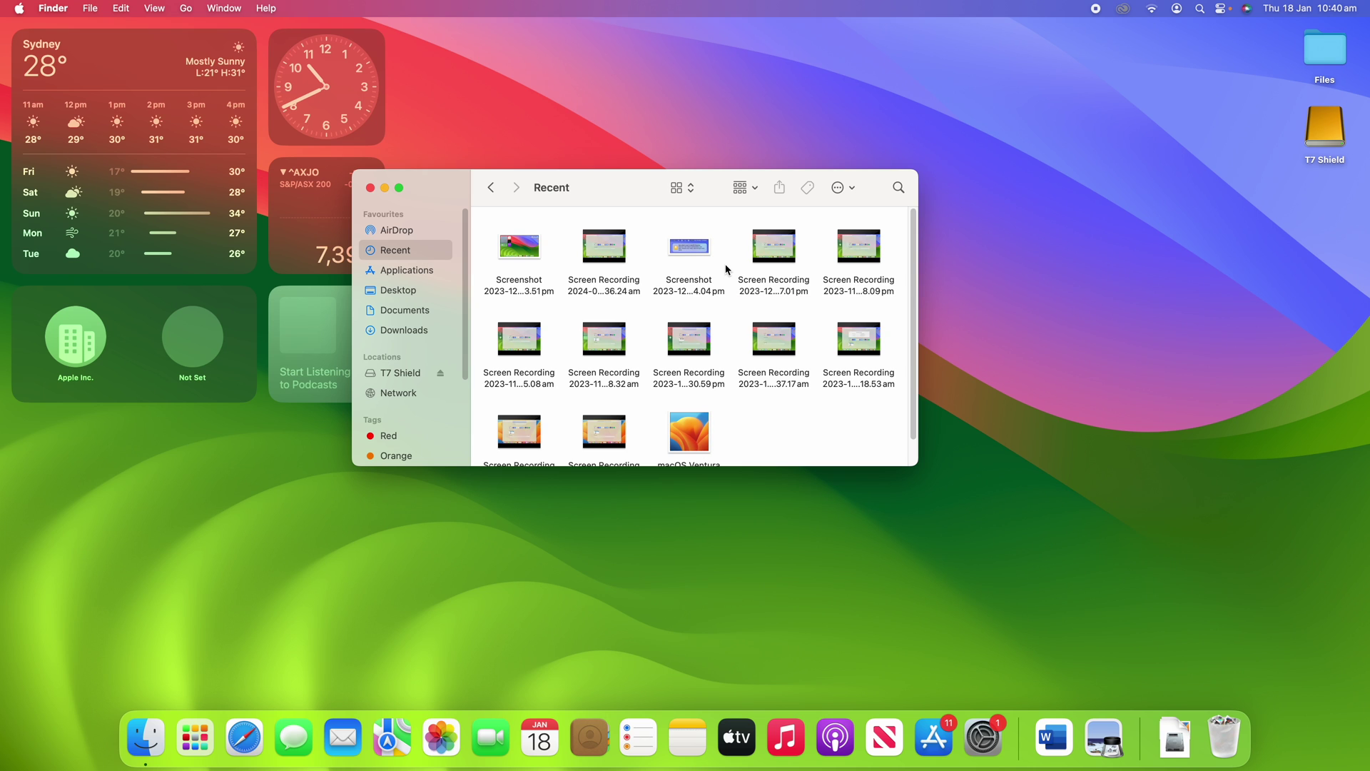
Step: Add two Microsoft Word shortcuts to the toolbar from the Applications folder
{"action": "left_click", "coordinate": [420, 272]}
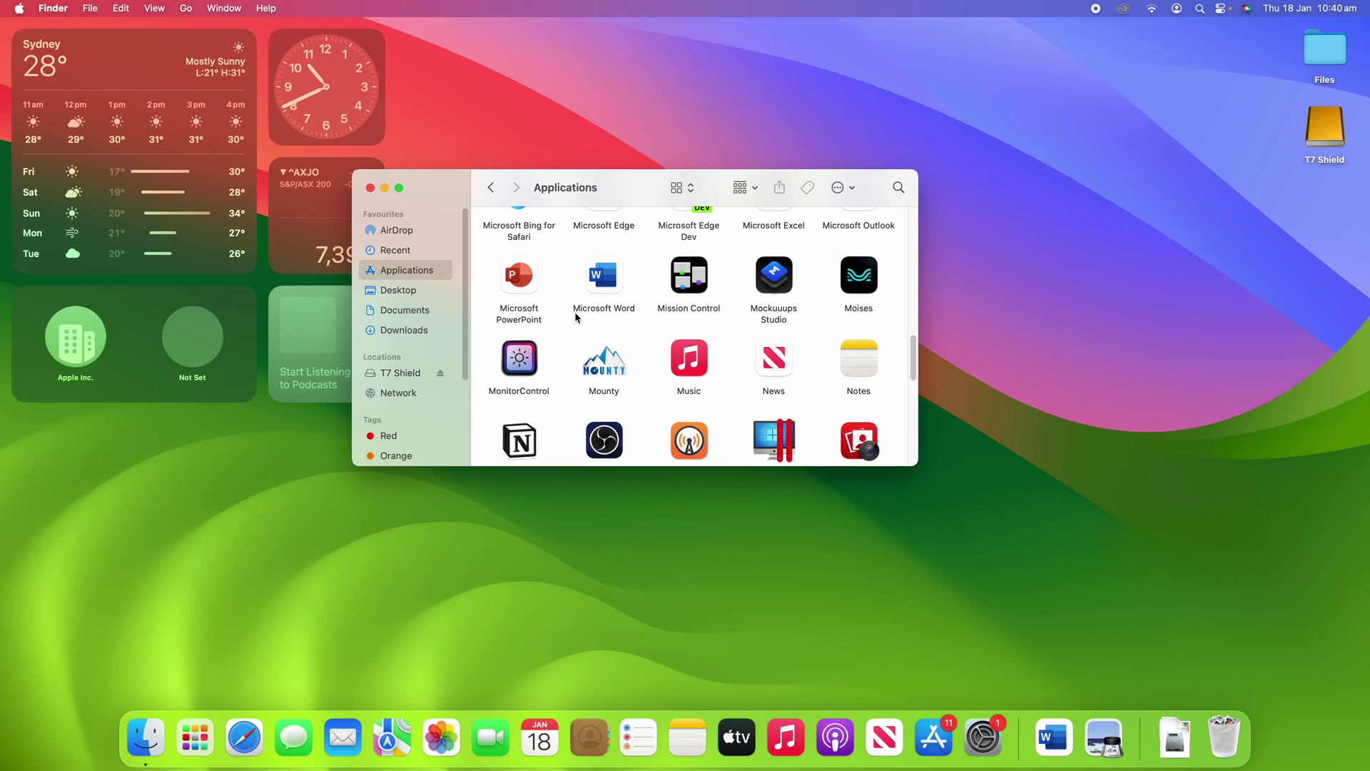
{"action": "left_click_drag", "start_coordinate": [605, 288], "coordinate": [863, 199]}
{"action": "left_click_drag", "start_coordinate": [606, 285], "coordinate": [828, 190]}
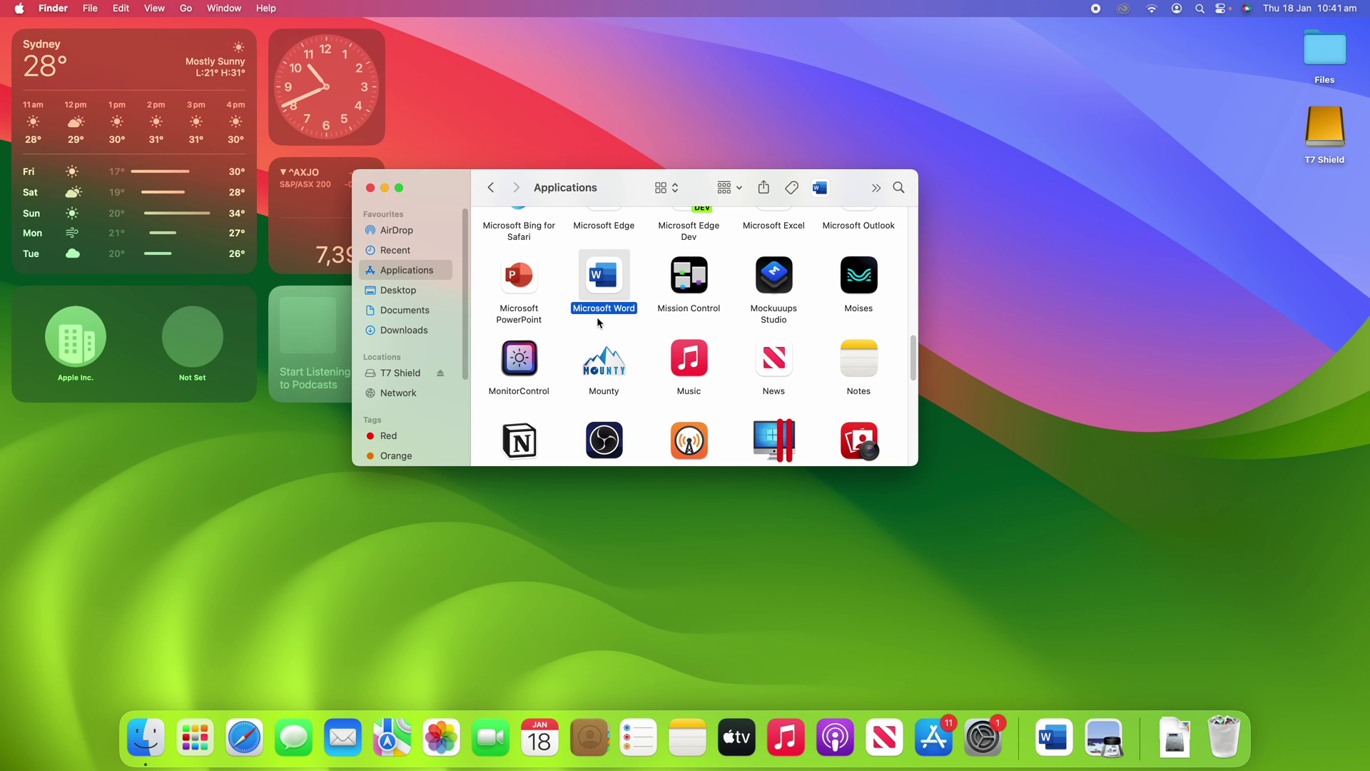
Step: Add the Screenshot file and the Desktop's Files folder to the toolbar, then show the overflow list
{"action": "left_click", "coordinate": [413, 250]}
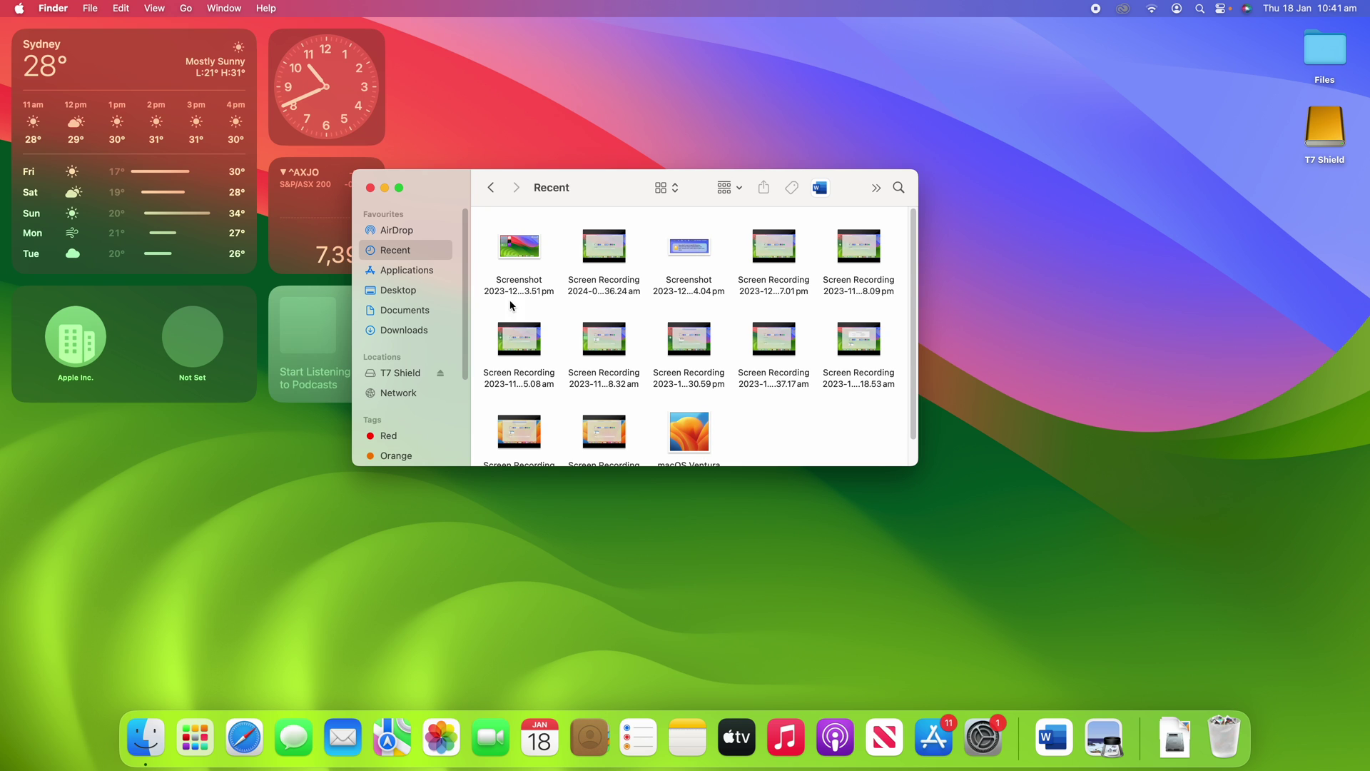
{"action": "left_click_drag", "start_coordinate": [513, 256], "coordinate": [722, 189]}
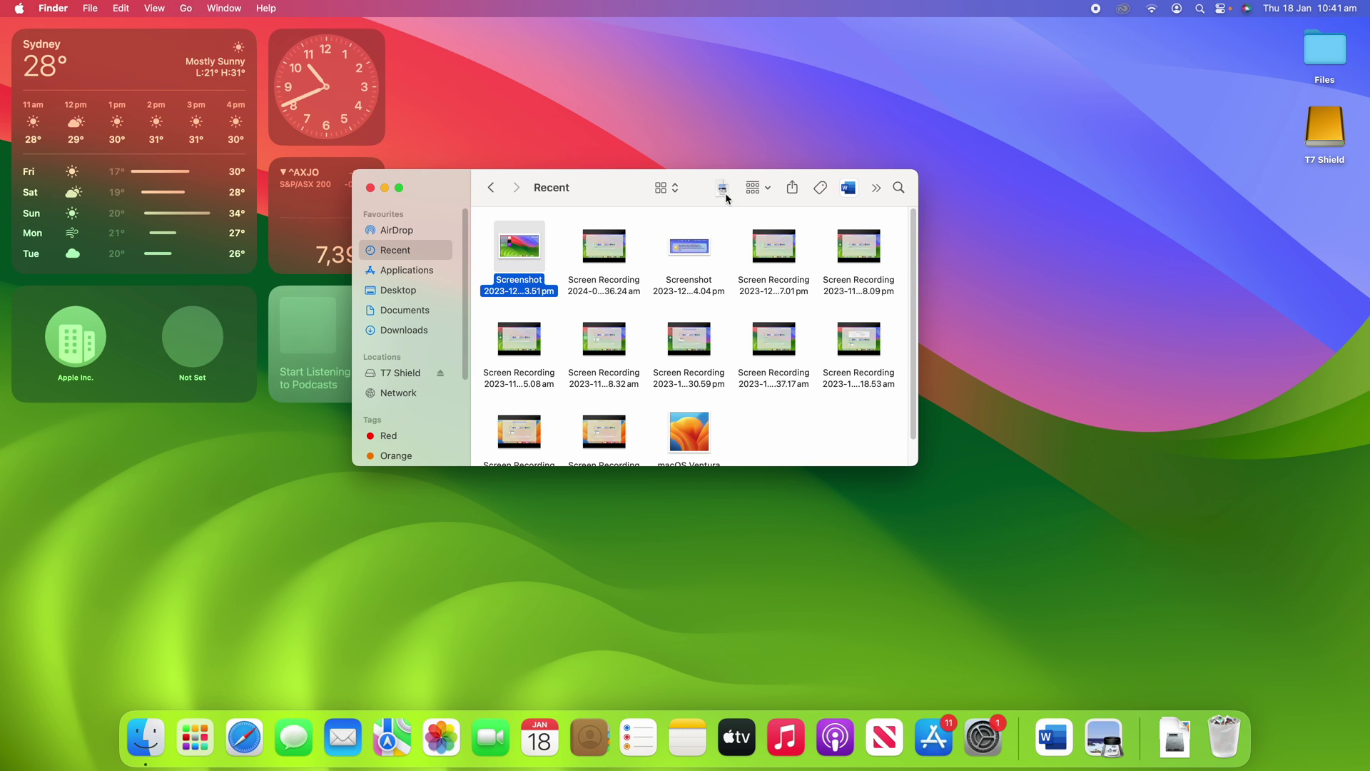
{"action": "left_click", "coordinate": [411, 294]}
{"action": "left_click_drag", "start_coordinate": [525, 245], "coordinate": [720, 188]}
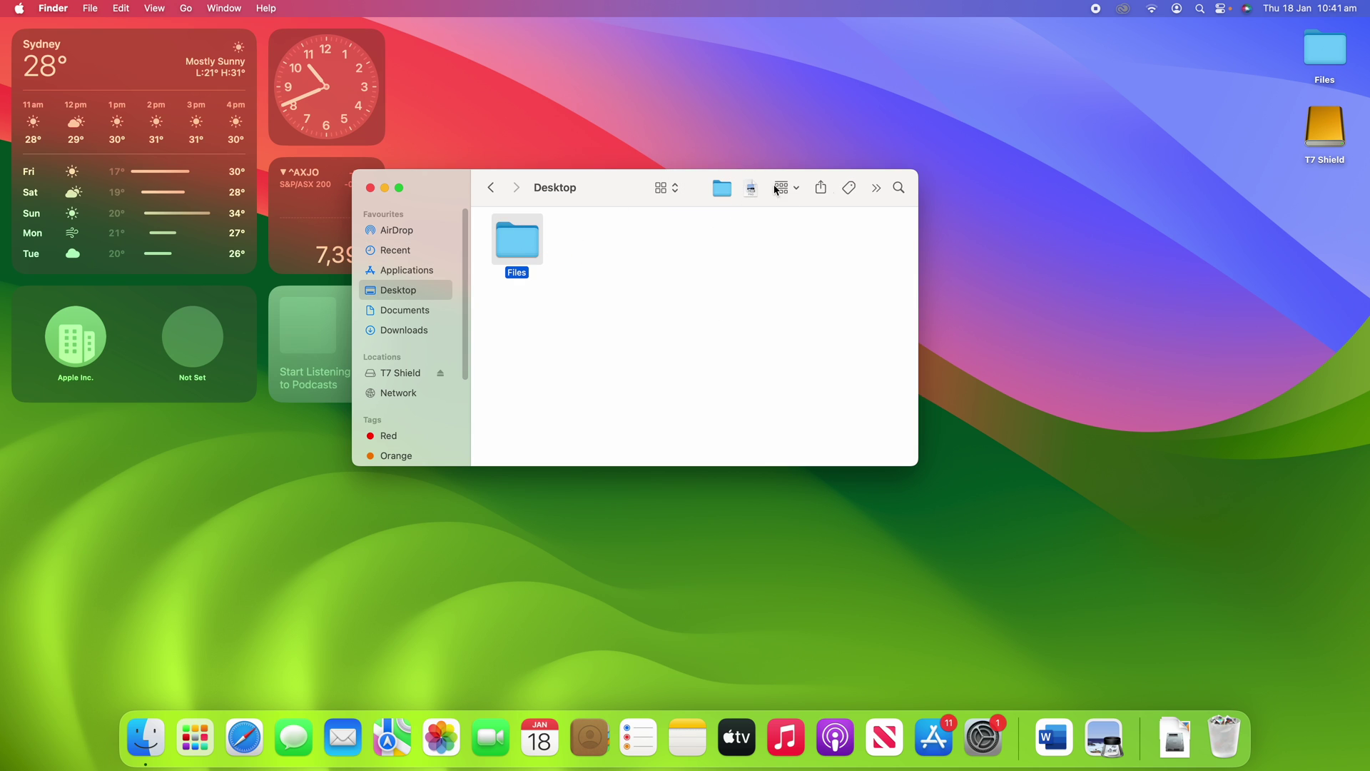
{"action": "left_click", "coordinate": [876, 188]}
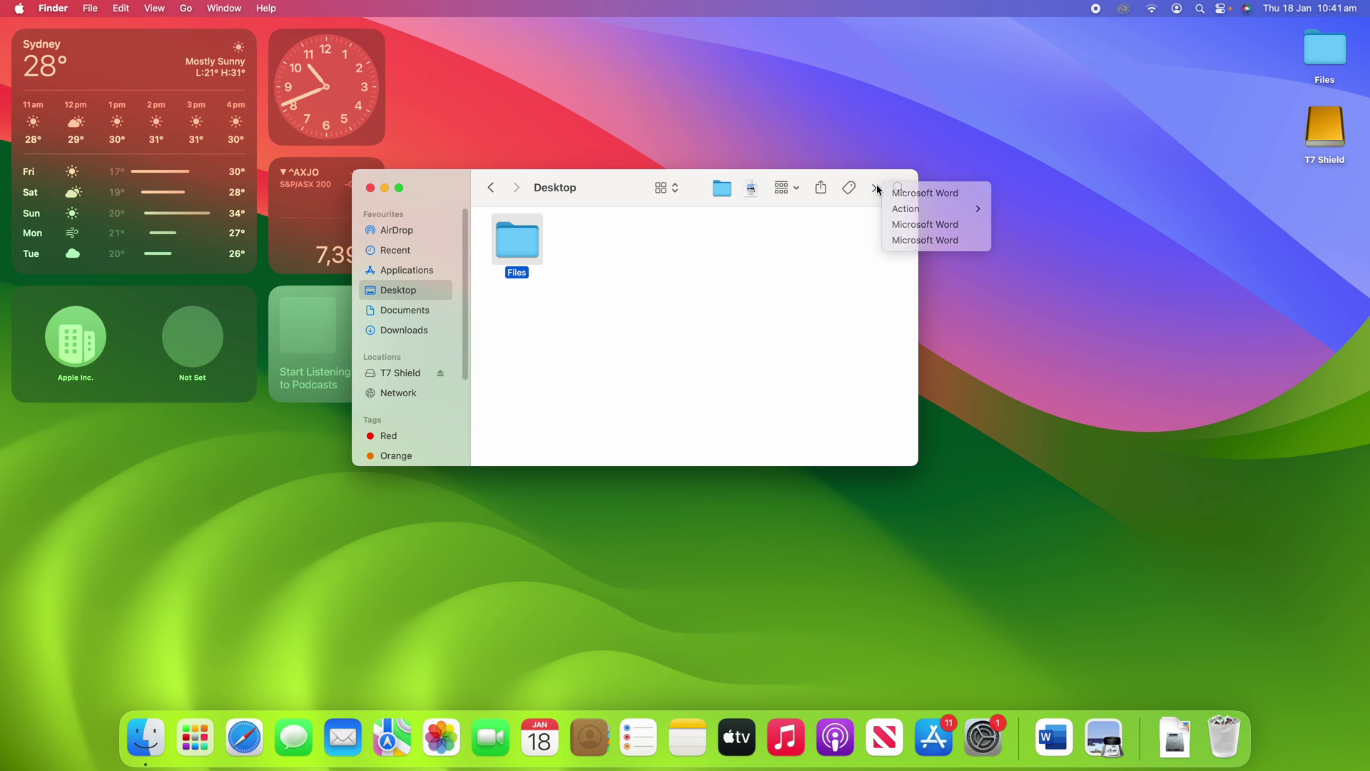
Step: Toggle the overflow list, then drag a shortcut off the toolbar
{"action": "left_click", "coordinate": [877, 189]}
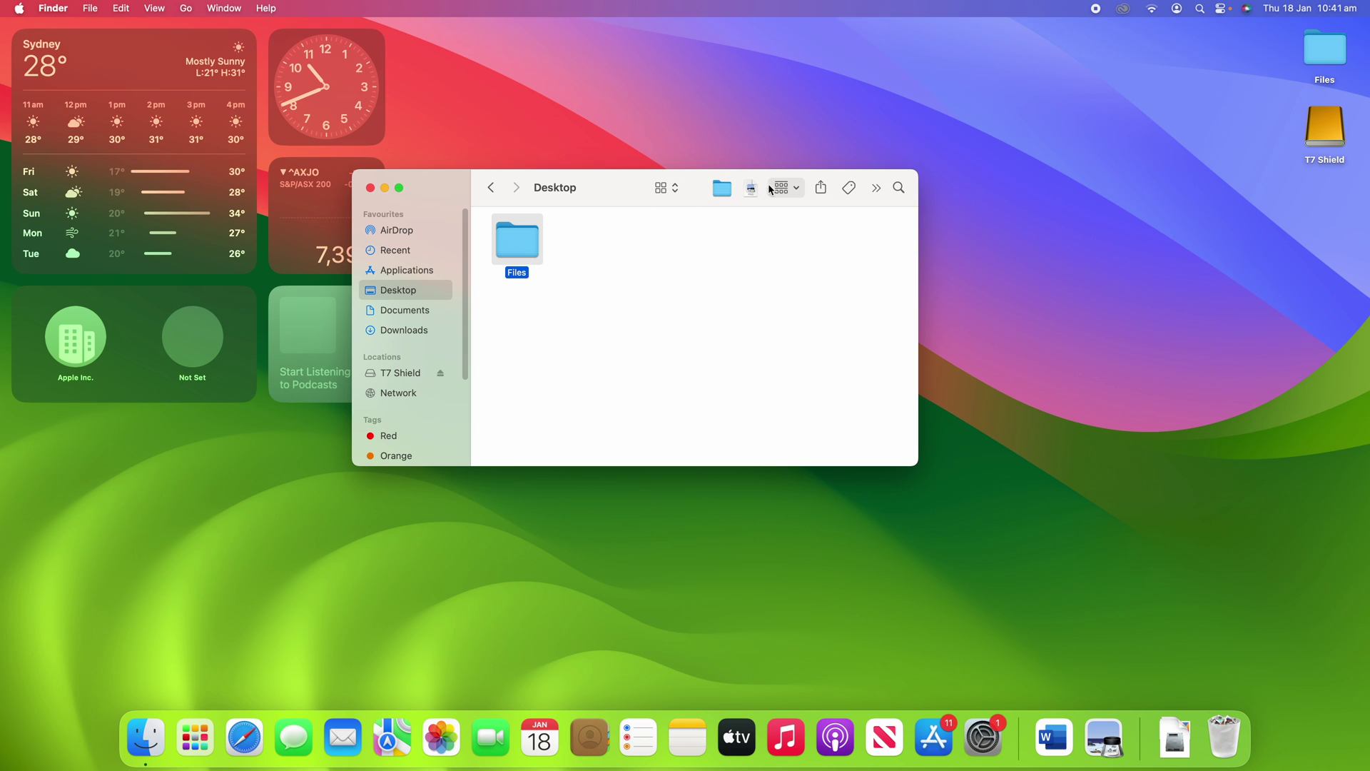
{"action": "left_click", "coordinate": [877, 188]}
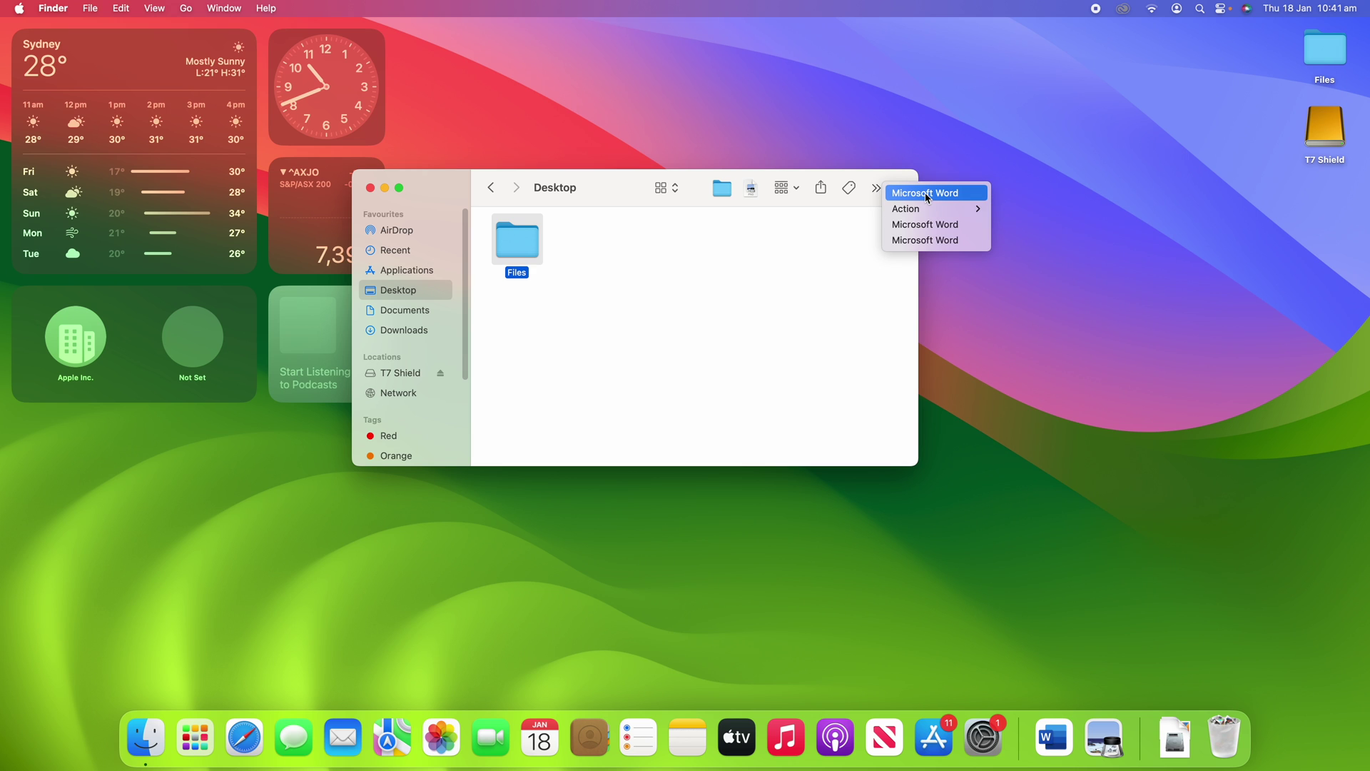
{"action": "left_click", "coordinate": [824, 291]}
{"action": "left_click", "coordinate": [875, 191]}
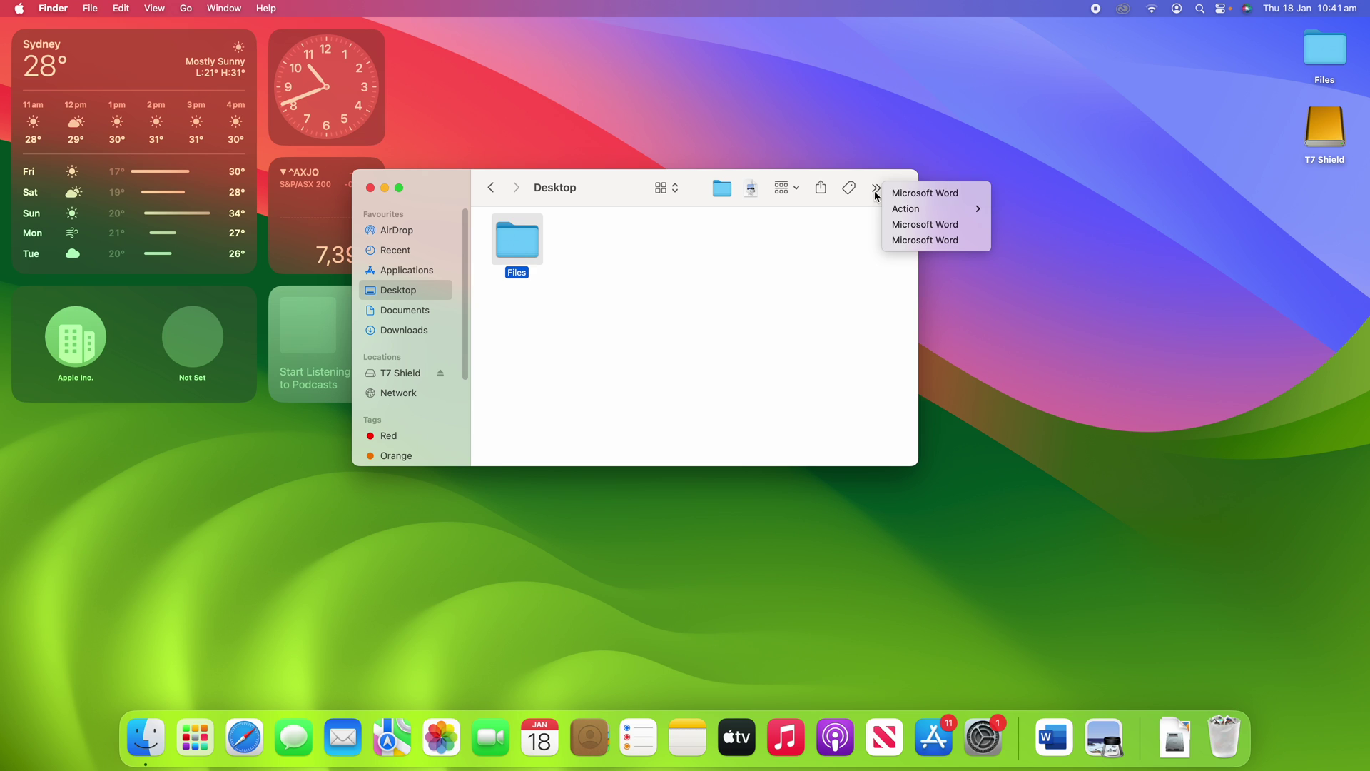
{"action": "left_click", "coordinate": [825, 251]}
{"action": "left_click_drag", "start_coordinate": [723, 188], "coordinate": [724, 277]}
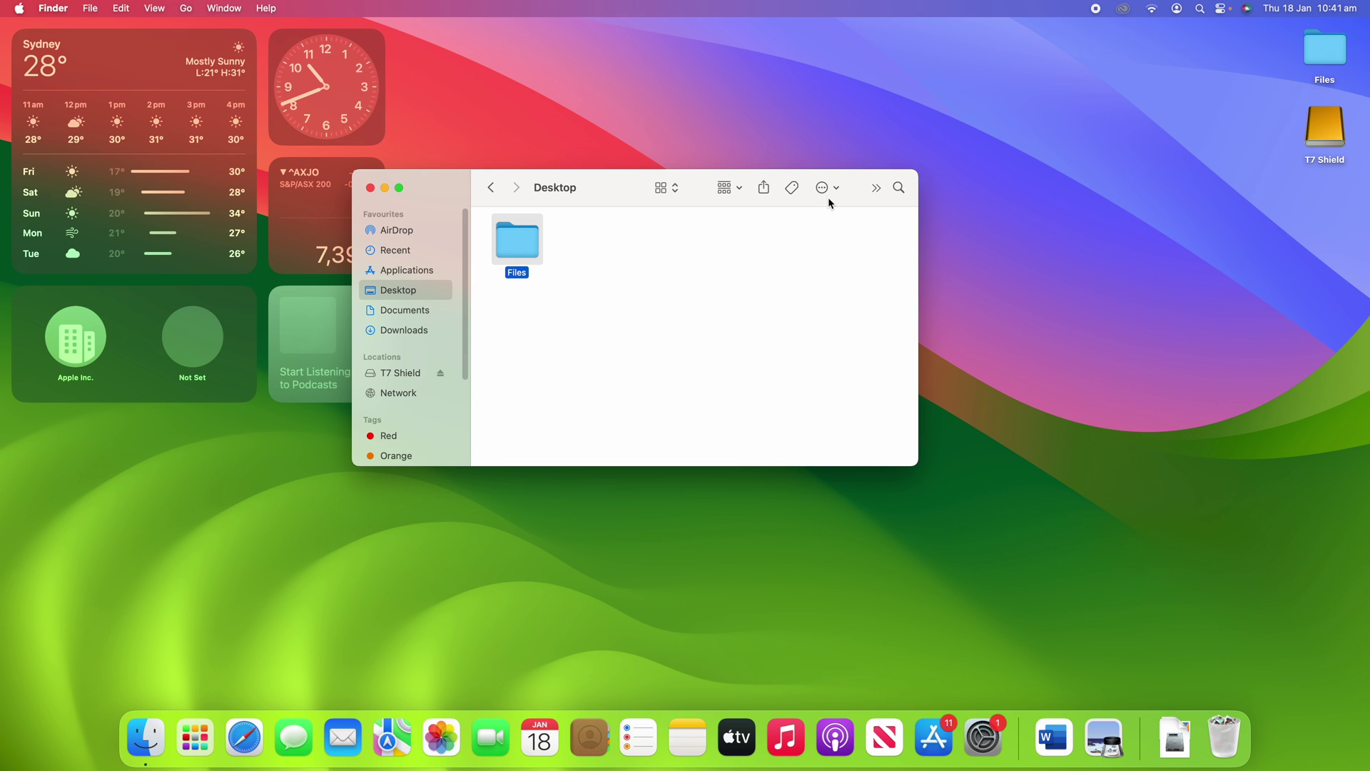
Step: Open the overflow list and launch Microsoft Word from it
{"action": "left_click", "coordinate": [827, 188]}
{"action": "left_click", "coordinate": [831, 189]}
{"action": "left_click", "coordinate": [875, 188]}
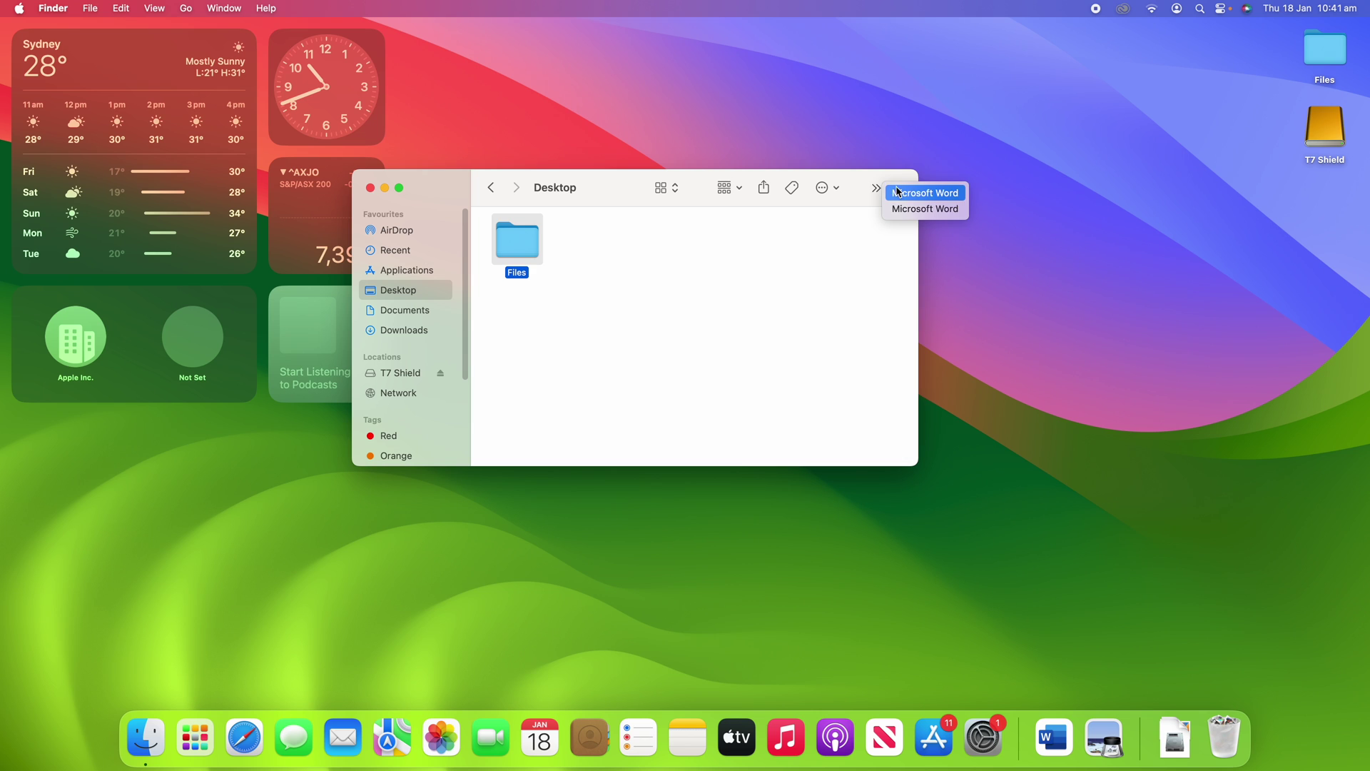
{"action": "left_click", "coordinate": [898, 193]}
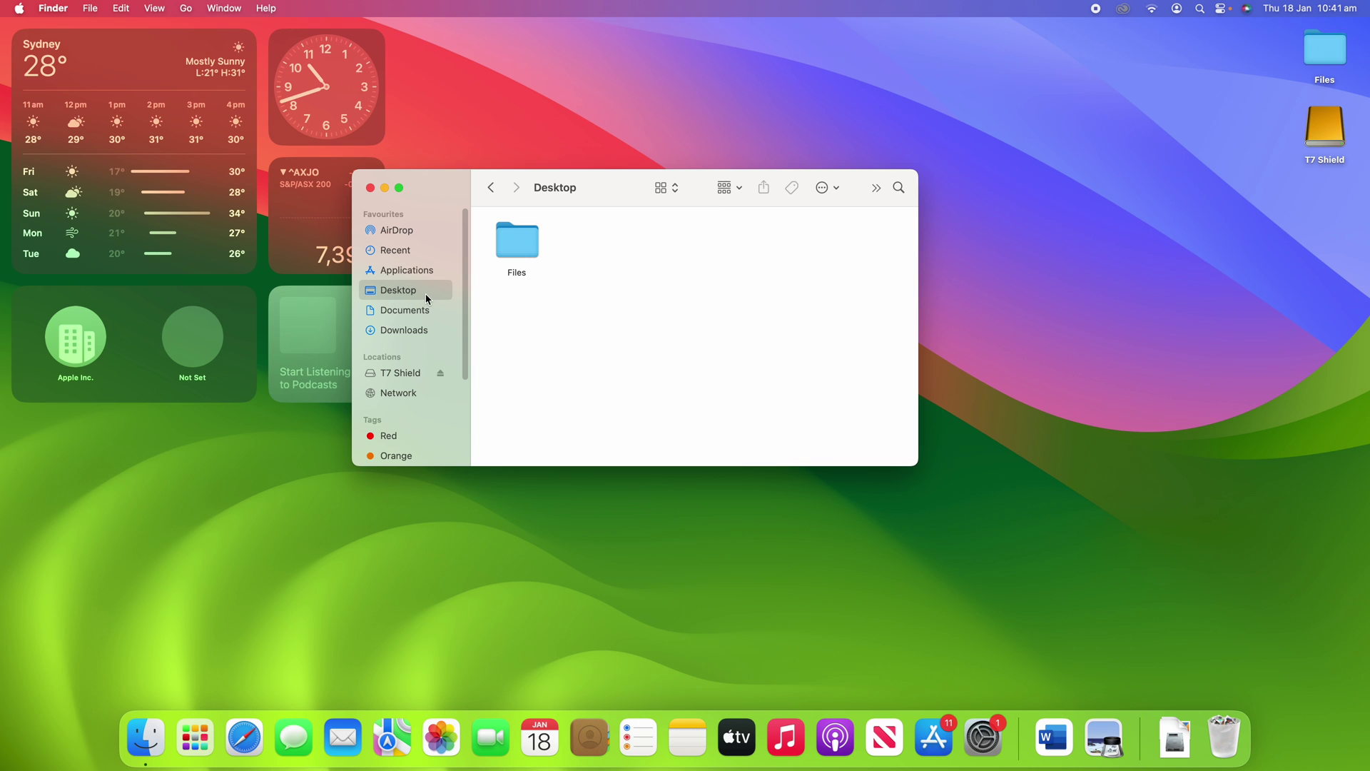
Step: Switch to Applications, then close the Finder window with Cmd+W
{"action": "left_click", "coordinate": [417, 273]}
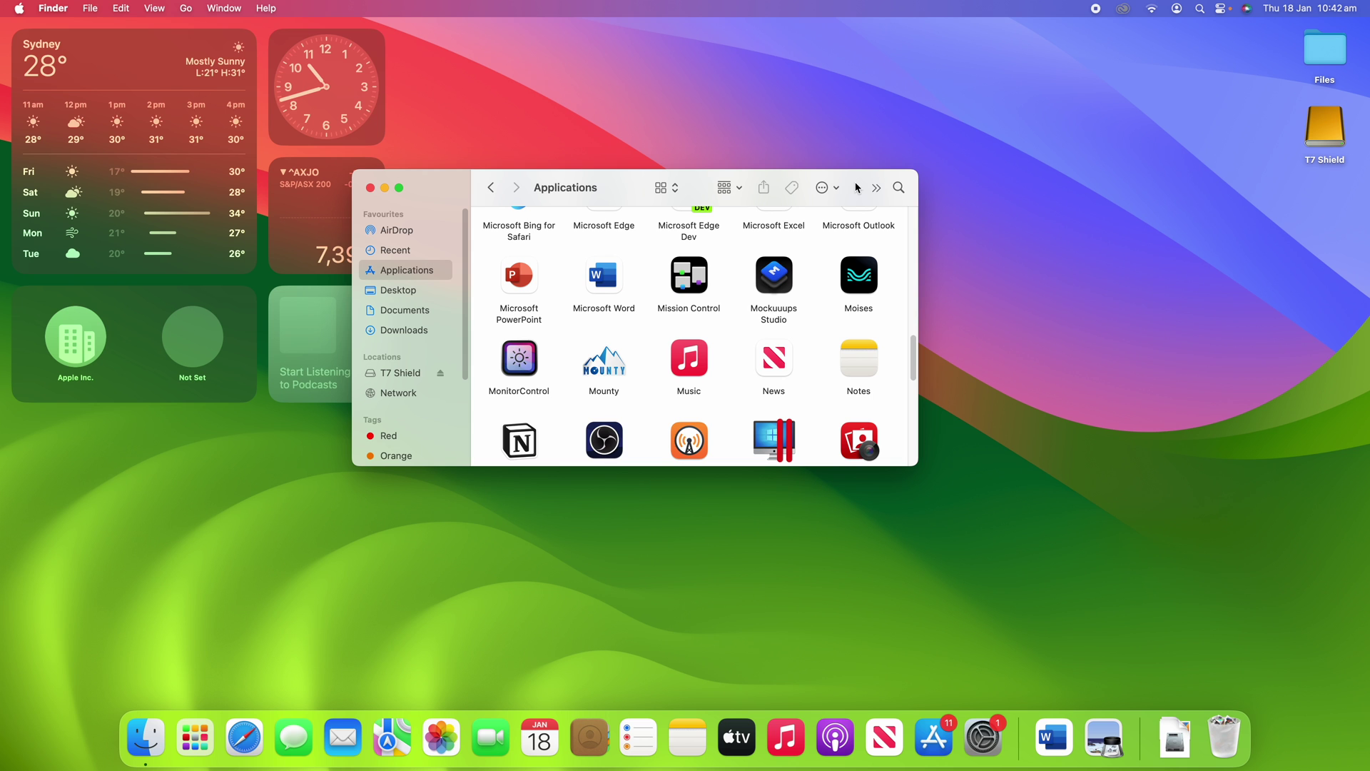
{"action": "key", "text": "super+w"}
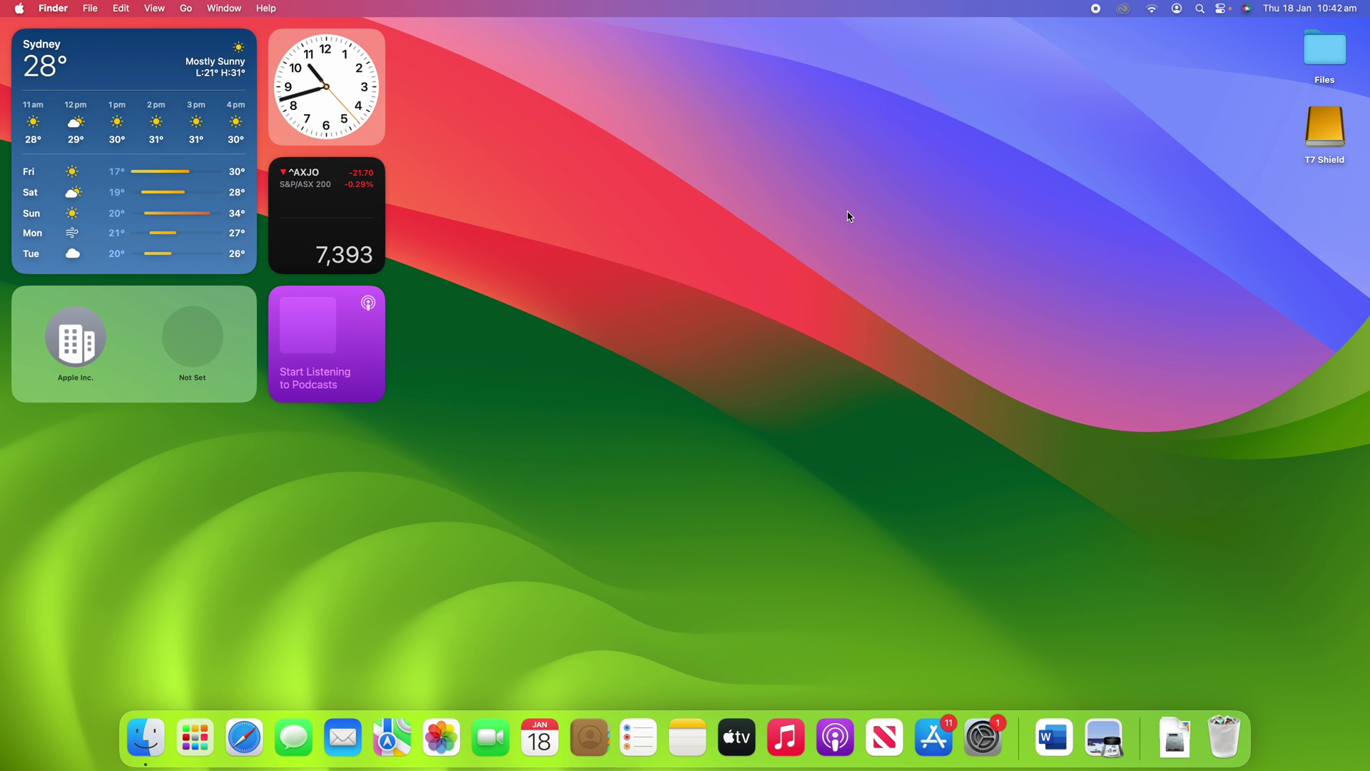